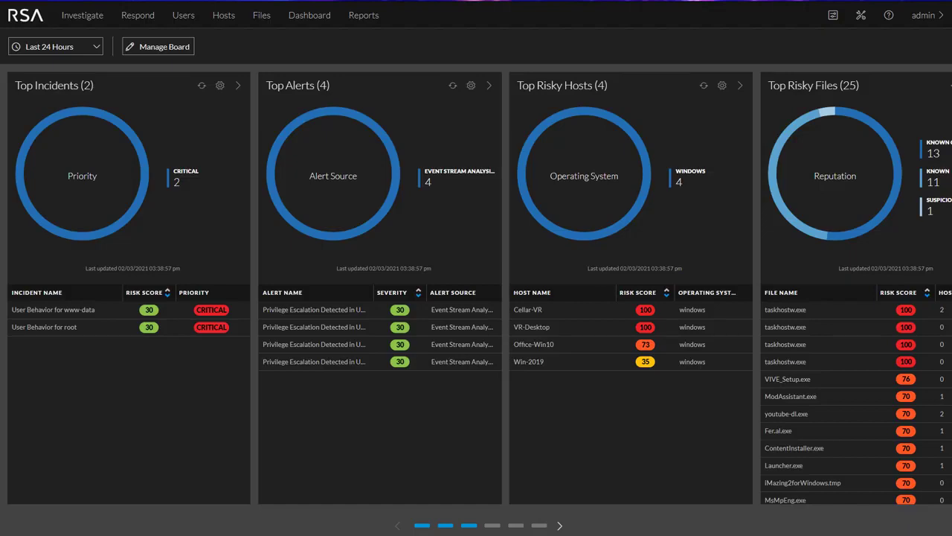
# Step: Load the last hour's values for NW-HU - Broker in Investigate and filter them to decoder source nw-pkh
pyautogui.click(79, 17)
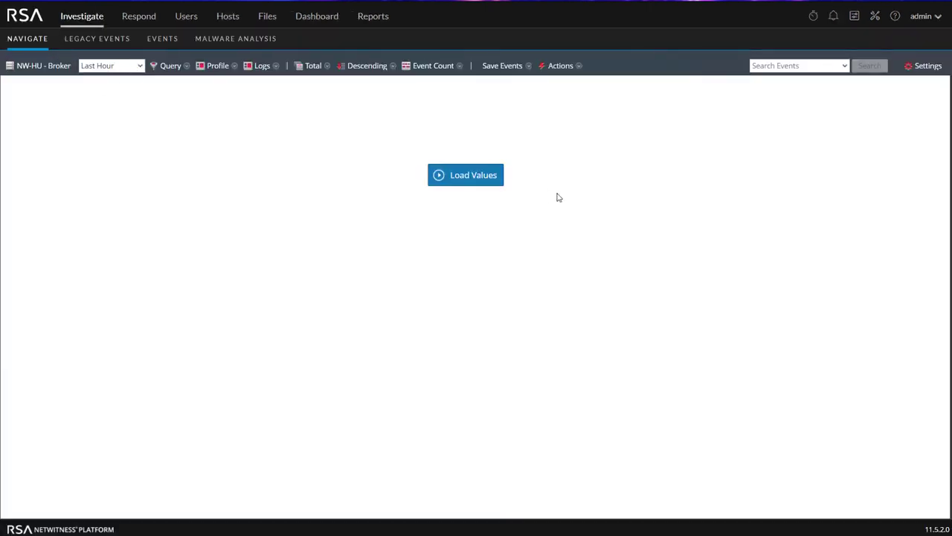
pyautogui.click(480, 184)
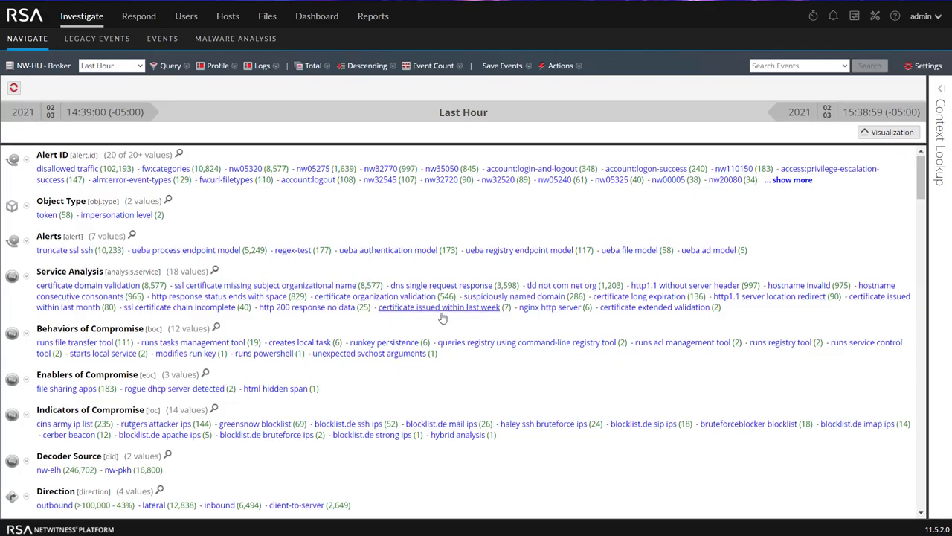
pyautogui.scroll(-3, 442, 318)
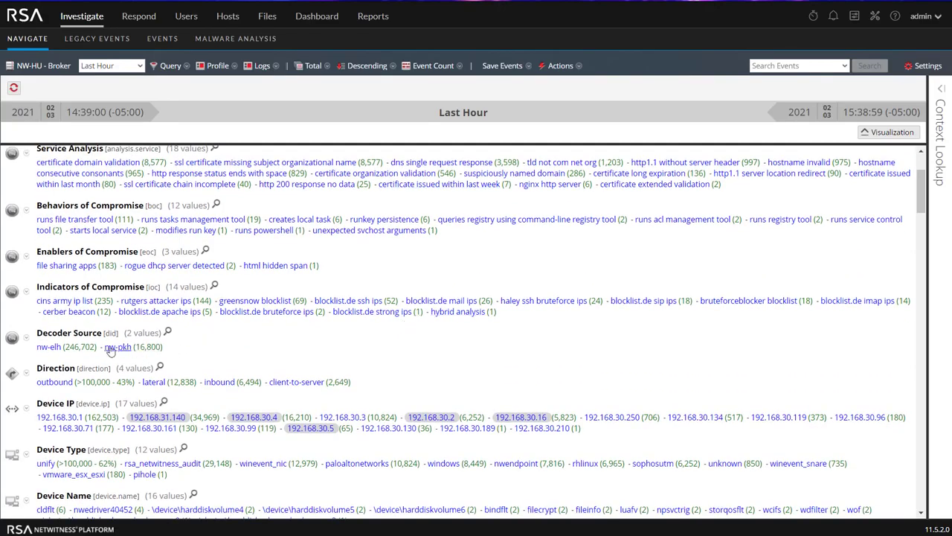
pyautogui.click(117, 347)
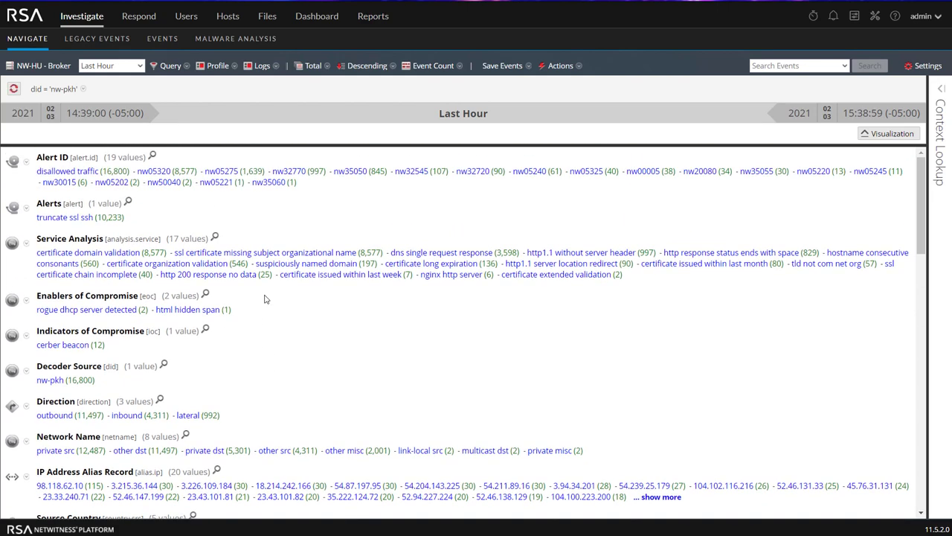
# Step: Narrow the results to the DNS service type and open the events for source IP address 8.8.4.4
pyautogui.scroll(-4, 271, 301)
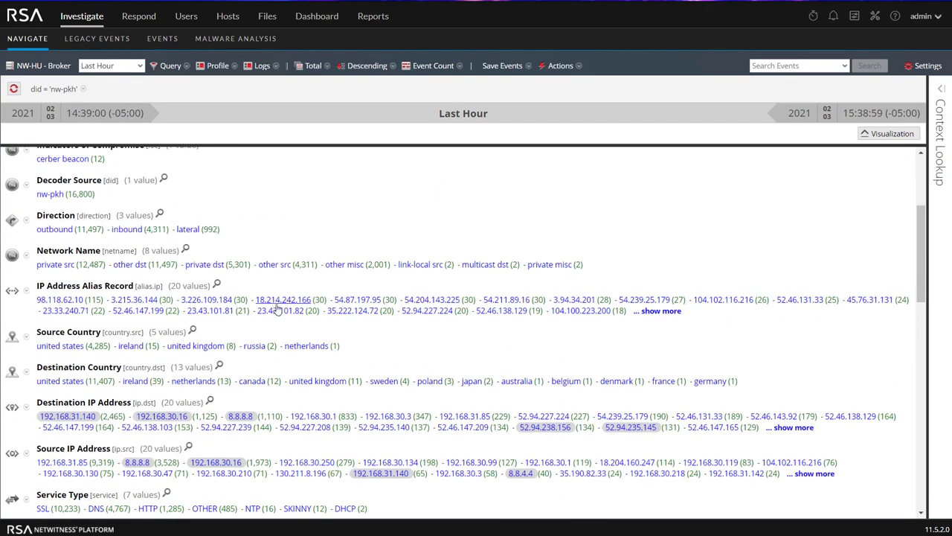
pyautogui.scroll(-3, 275, 310)
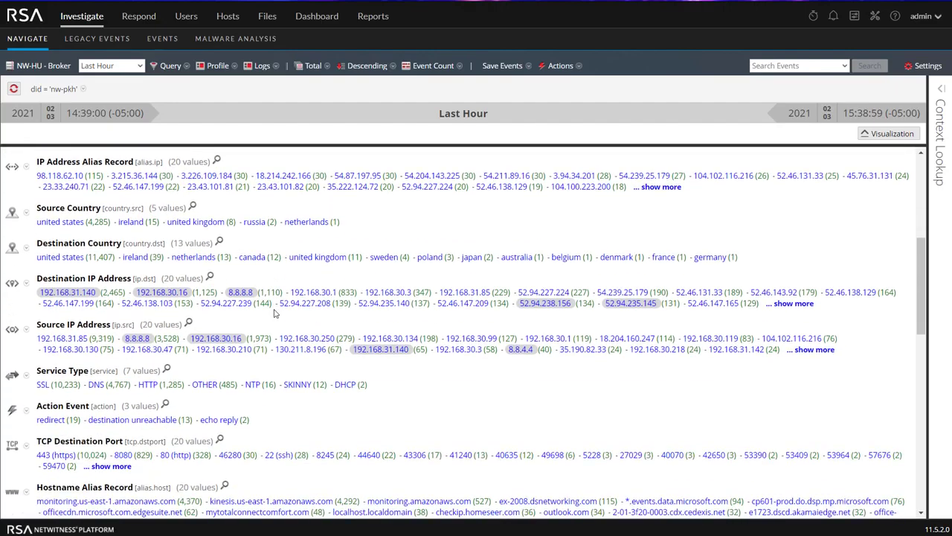
pyautogui.click(96, 386)
pyautogui.moveTo(273, 336)
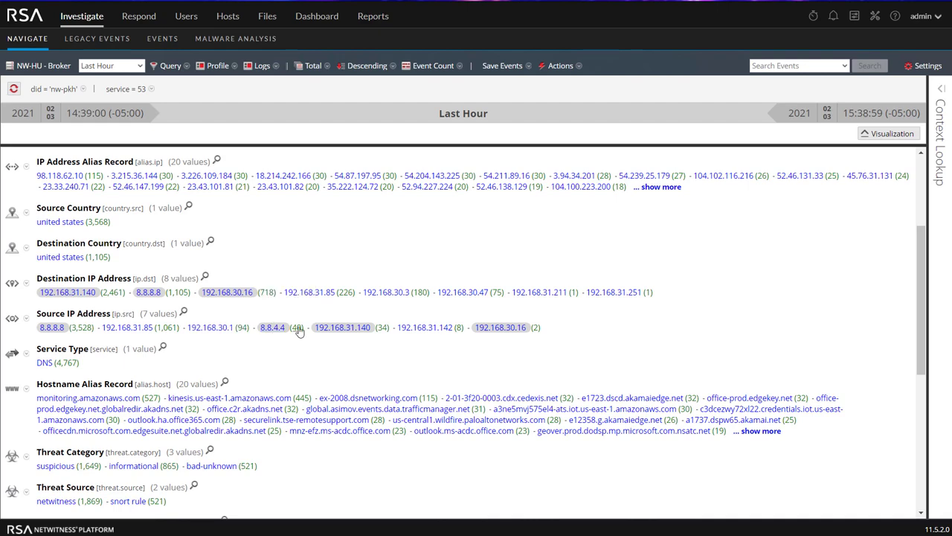
pyautogui.rightClick(299, 331)
pyautogui.click(329, 335)
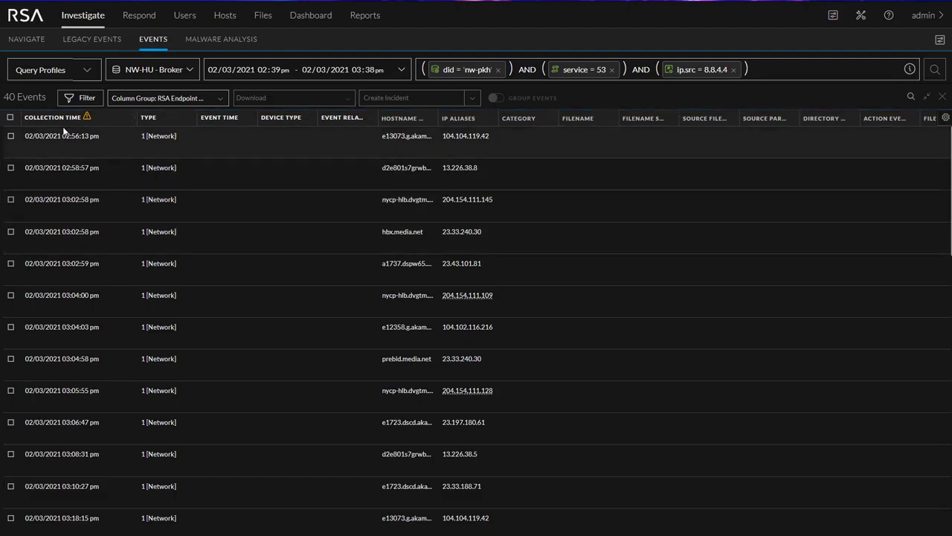
# Step: Download all the listed network events as a PCAP and view the capture in Wireshark
pyautogui.click(10, 118)
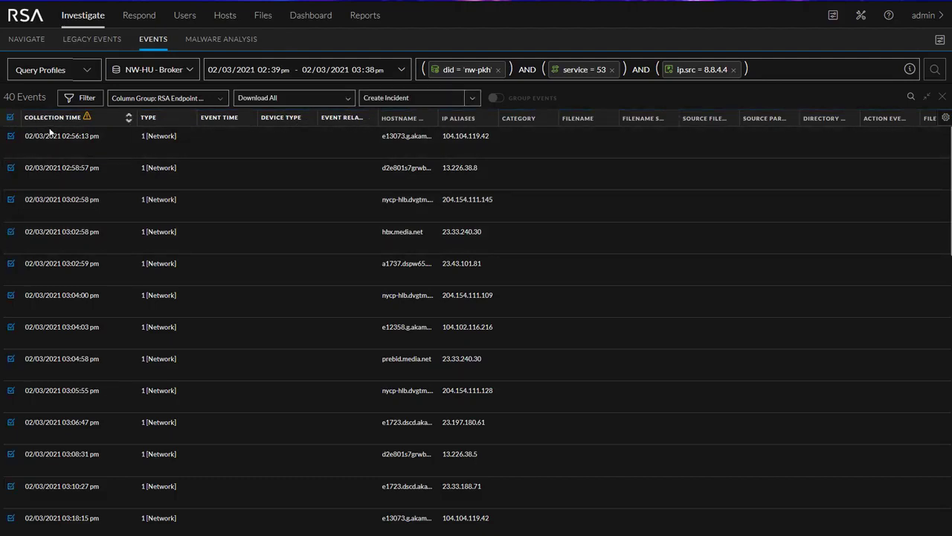
pyautogui.click(345, 99)
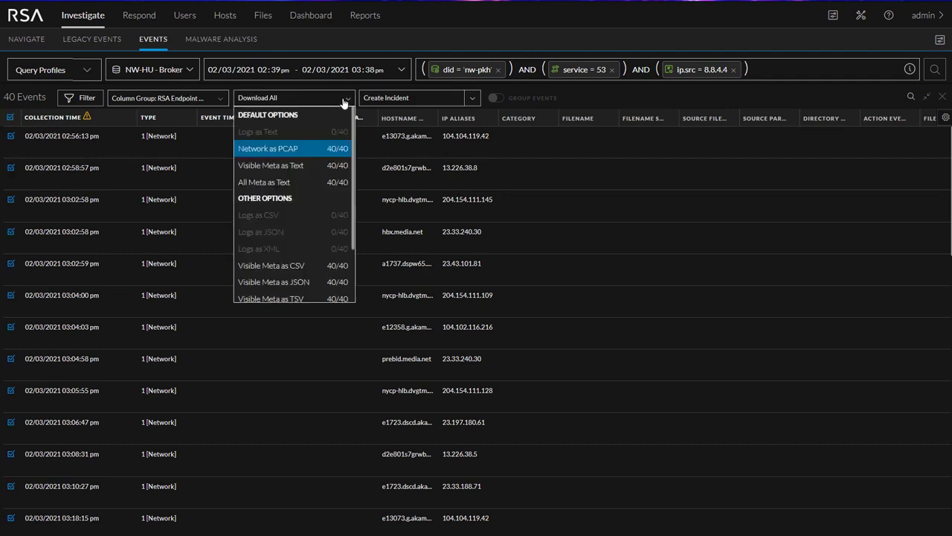
pyautogui.click(283, 151)
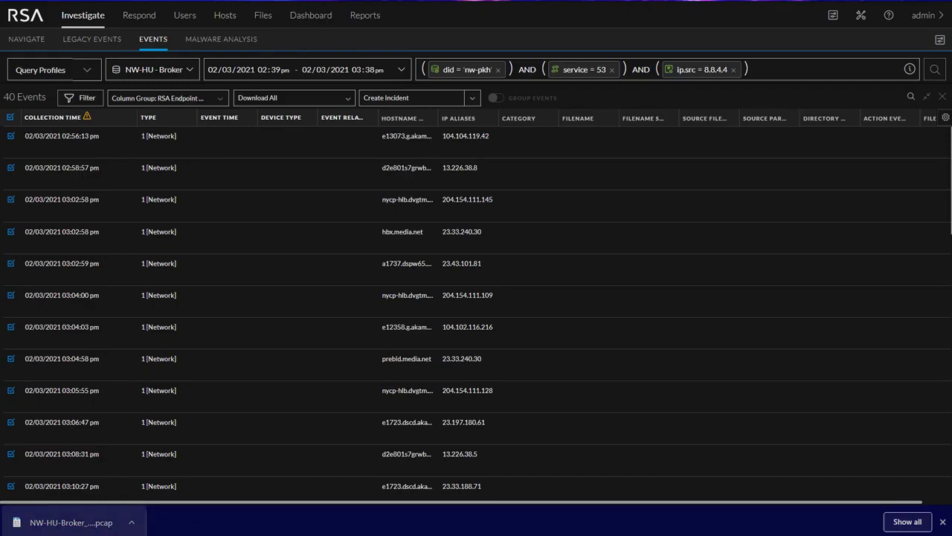
pyautogui.moveTo(617, 0); pyautogui.dragTo(468, 49)
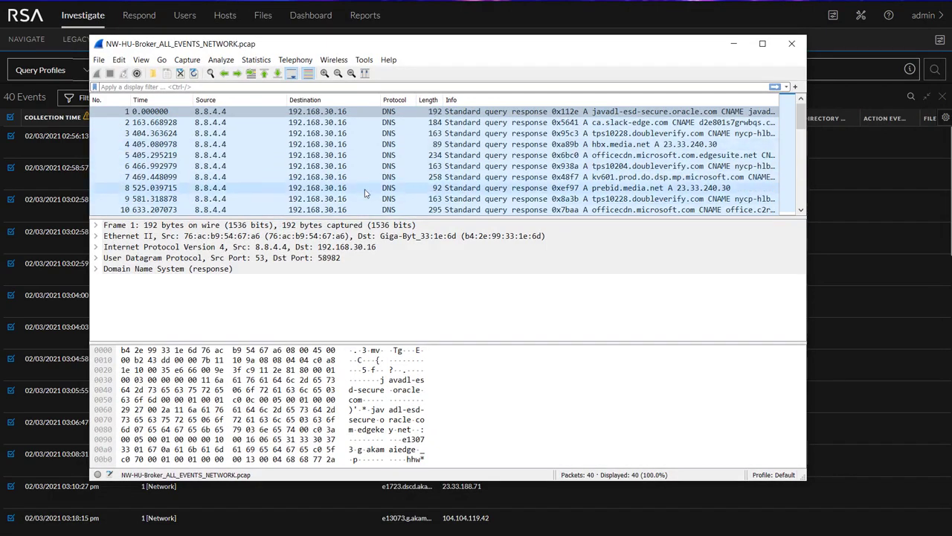
pyautogui.click(735, 45)
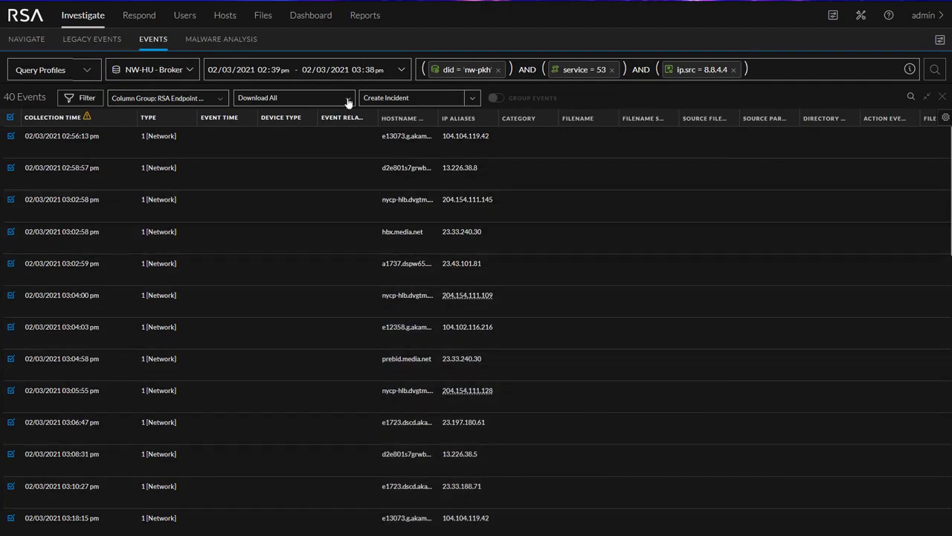
# Step: Download all meta of the selected events as text and view the file in Notepad
pyautogui.click(346, 99)
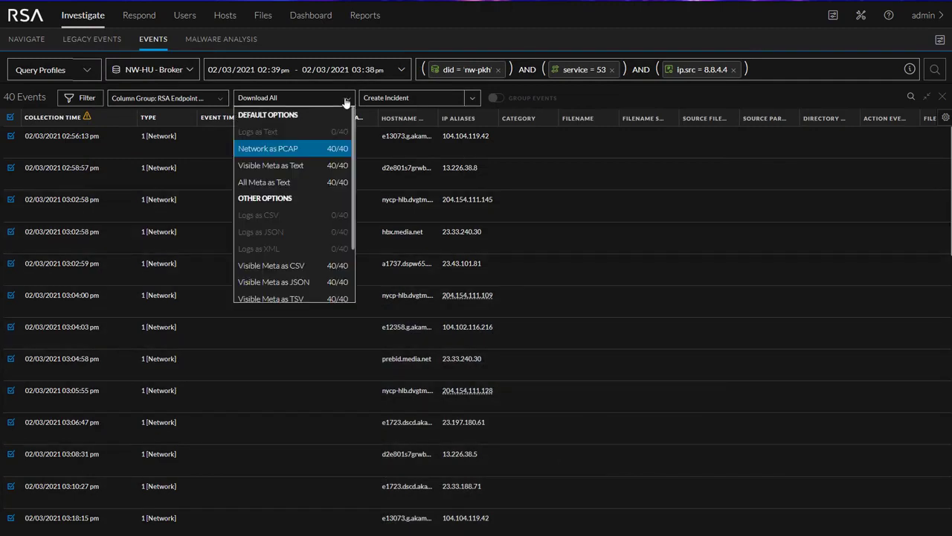
pyautogui.click(284, 187)
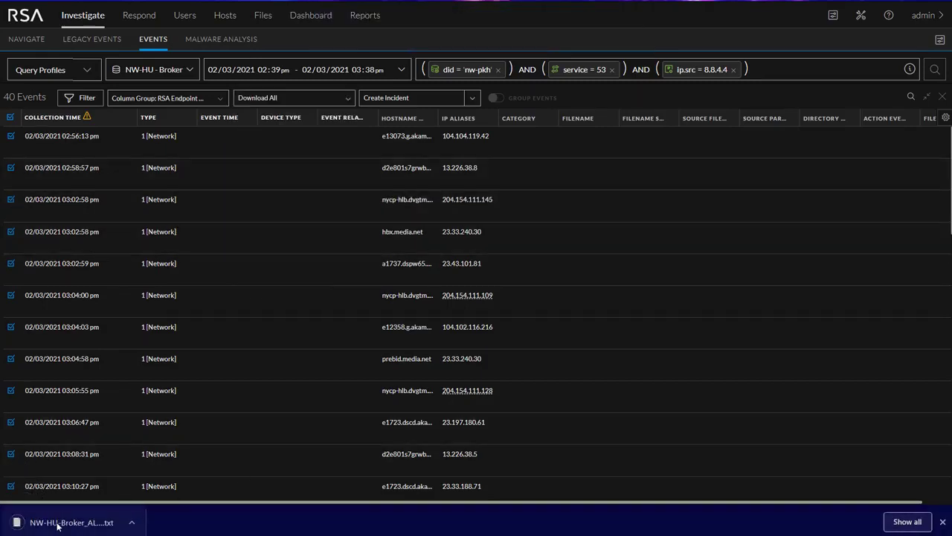
pyautogui.click(61, 522)
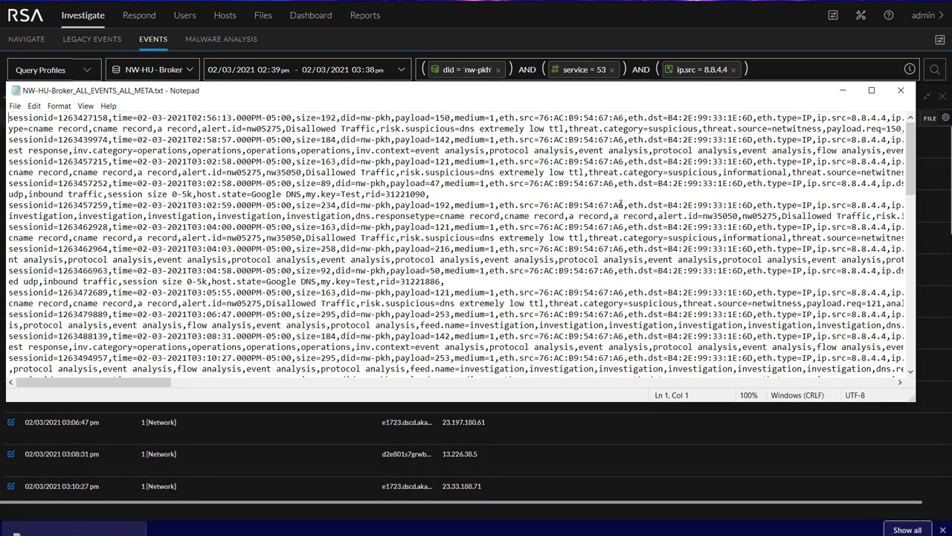
pyautogui.click(901, 90)
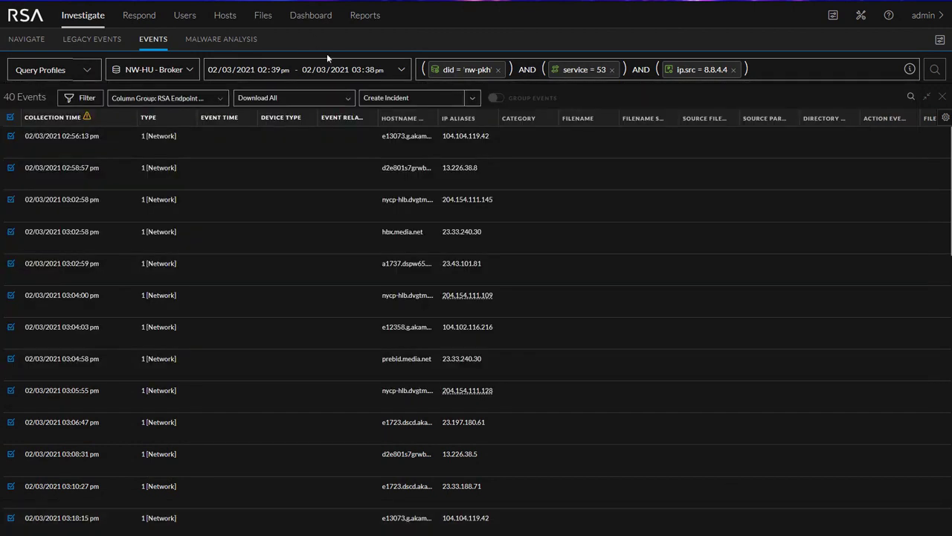
# Step: Review the other download formats offered for the selected events
pyautogui.click(336, 100)
pyautogui.scroll(-2, 298, 195)
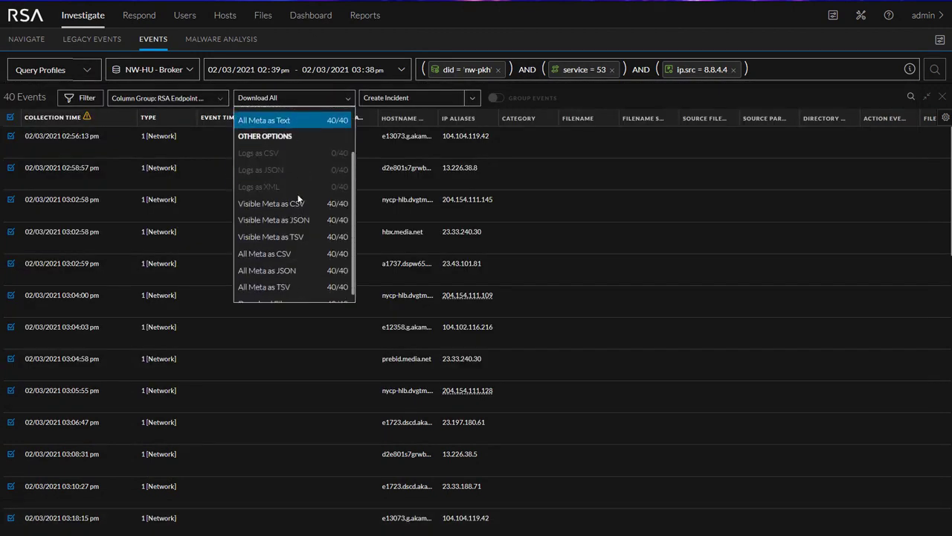
pyautogui.scroll(-1, 298, 198)
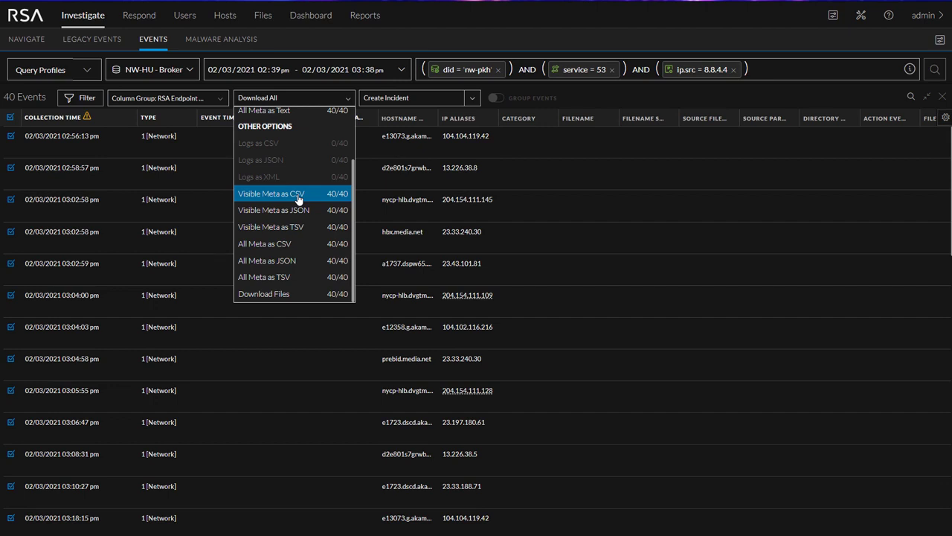
# Step: Return to the meta value view and replace the decoder and service filters with device type paloaltonetworks
pyautogui.click(27, 39)
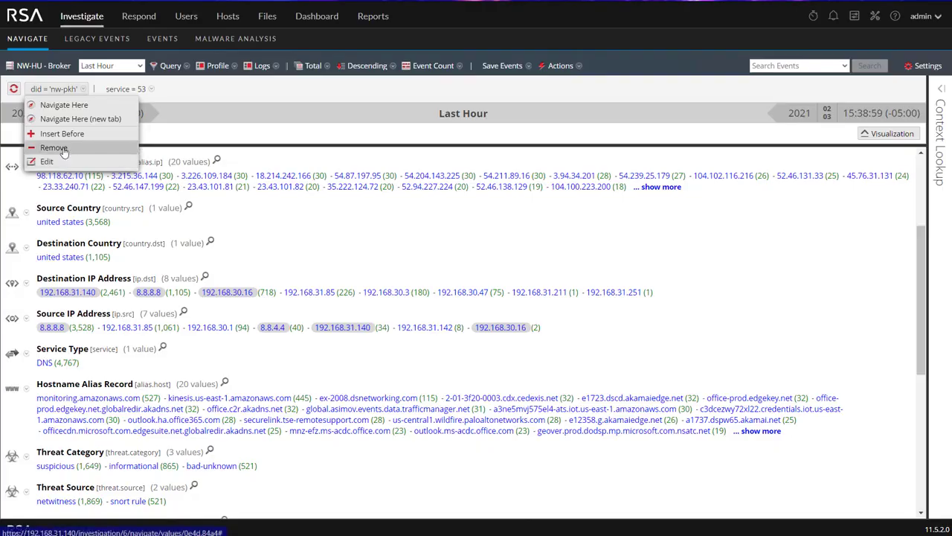
pyautogui.click(64, 149)
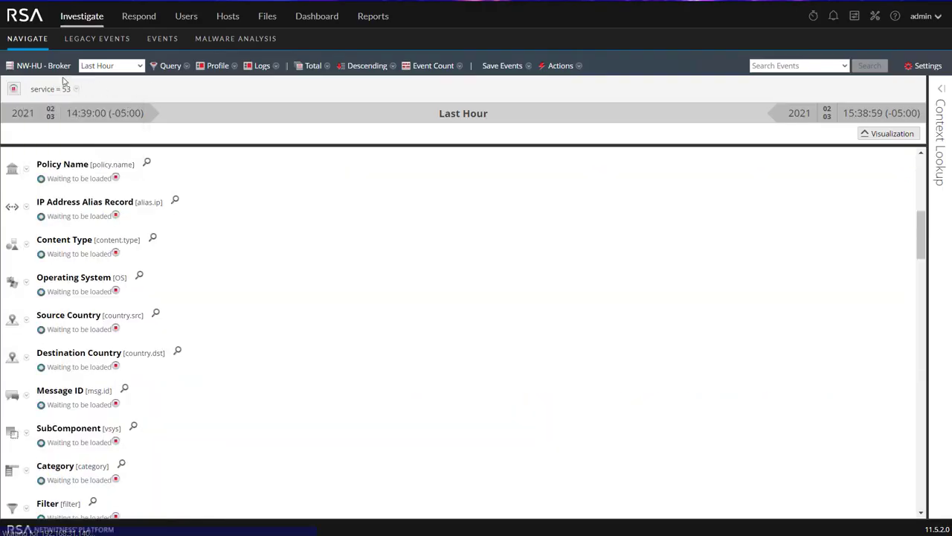
pyautogui.scroll(-2, 262, 345)
pyautogui.scroll(-5, 261, 345)
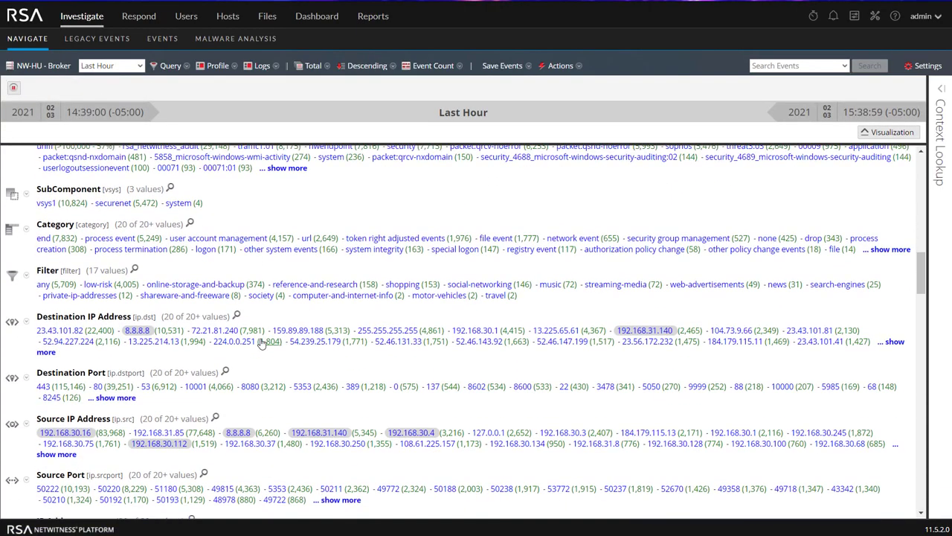
pyautogui.scroll(10, 261, 340)
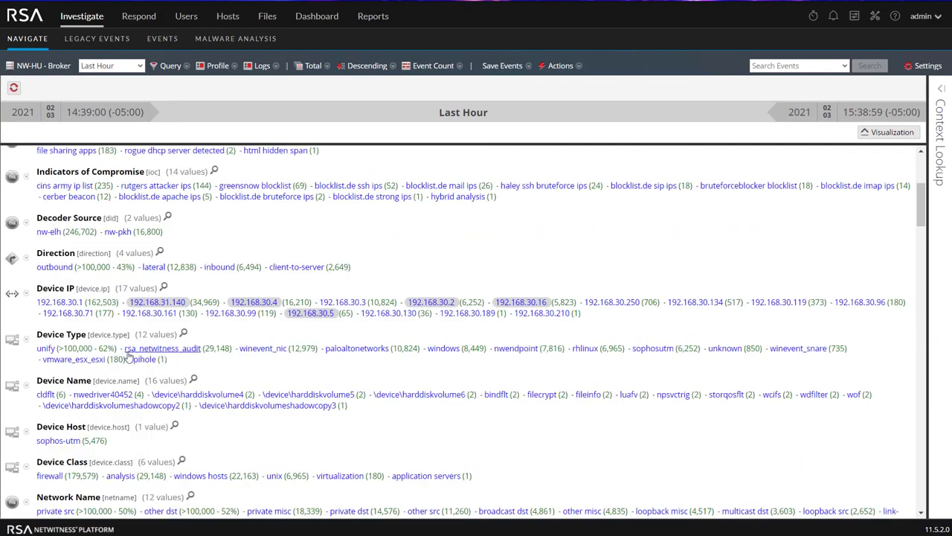
pyautogui.click(357, 348)
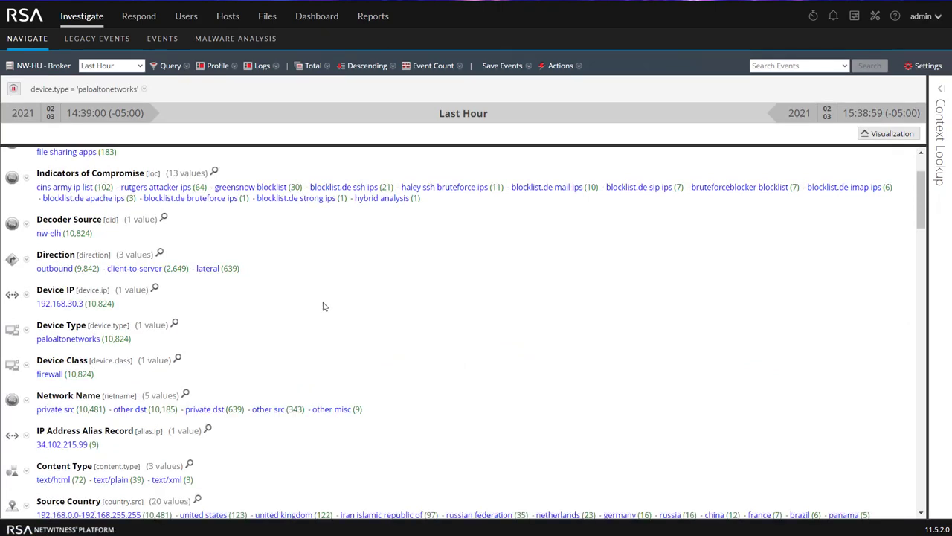
# Step: Open the legacy events for alias IP 34.102.215.99 and show them in Log View
pyautogui.click(93, 446)
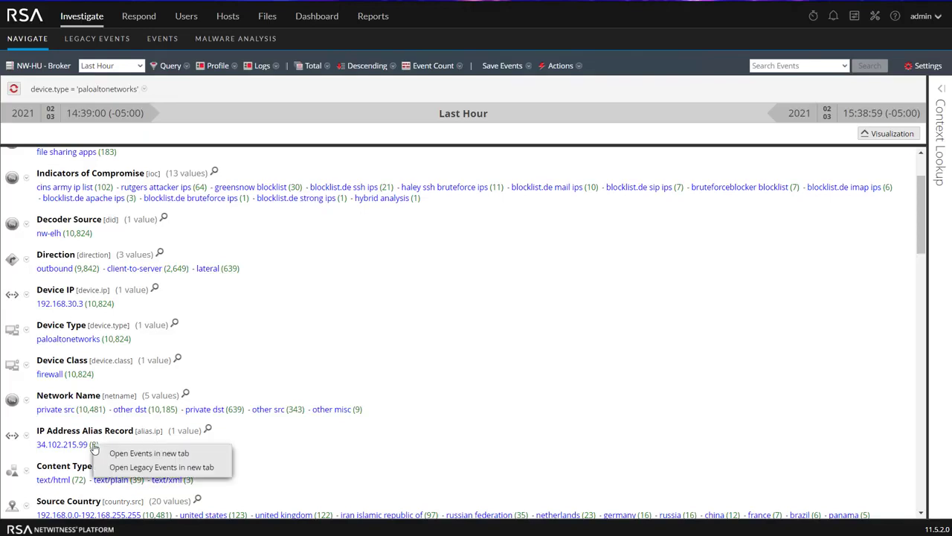
pyautogui.click(122, 468)
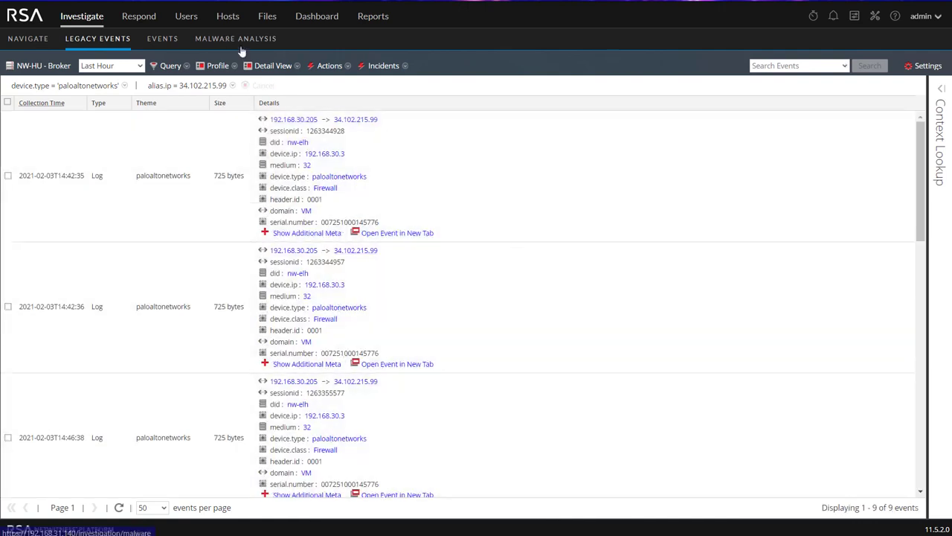
pyautogui.click(272, 66)
pyautogui.click(277, 111)
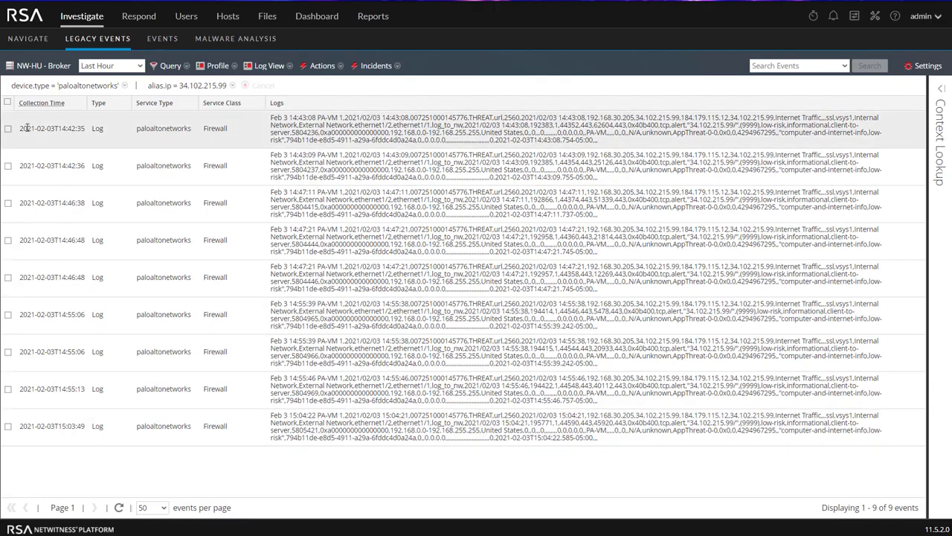
# Step: Export the logs of all listed events in Text format under the suggested name investigation-2021-Feb-03-15-44-40
pyautogui.click(8, 102)
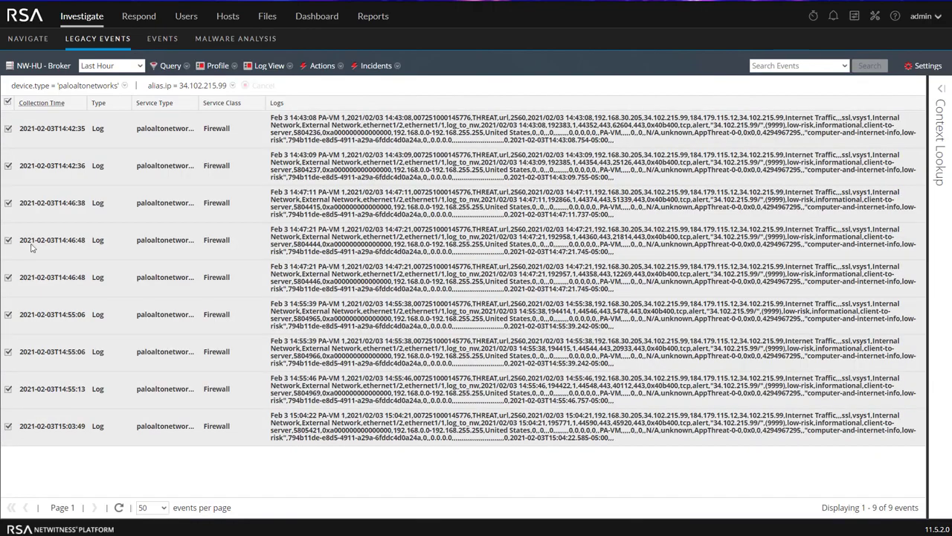
pyautogui.click(322, 65)
pyautogui.moveTo(333, 84)
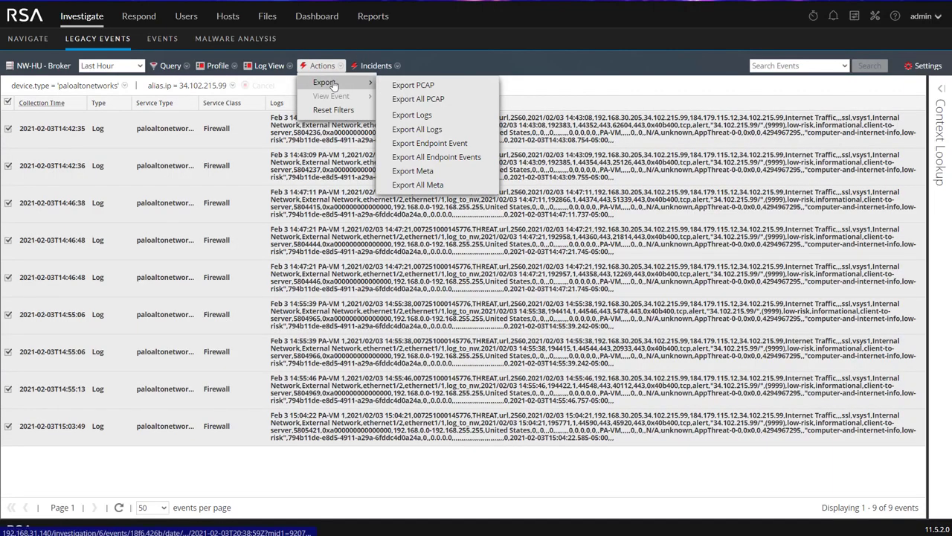
pyautogui.click(424, 119)
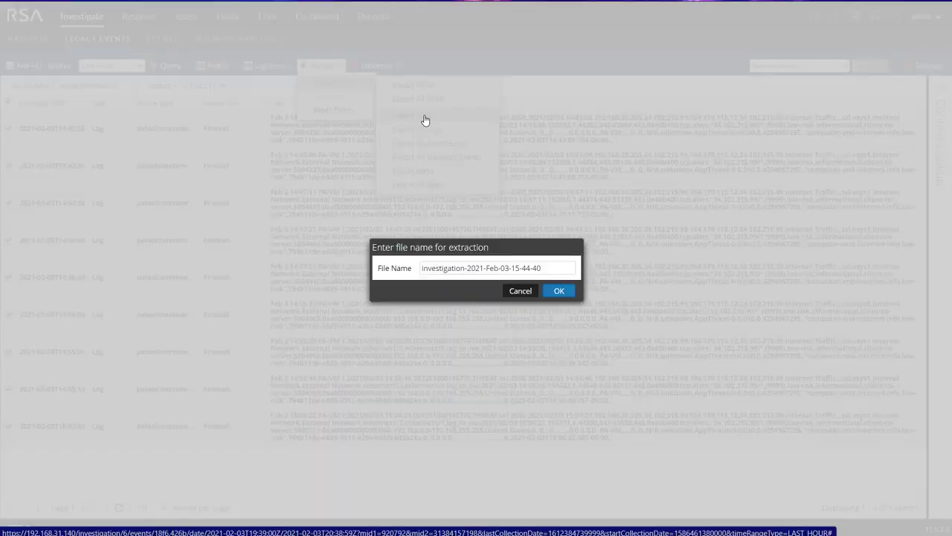
pyautogui.click(558, 292)
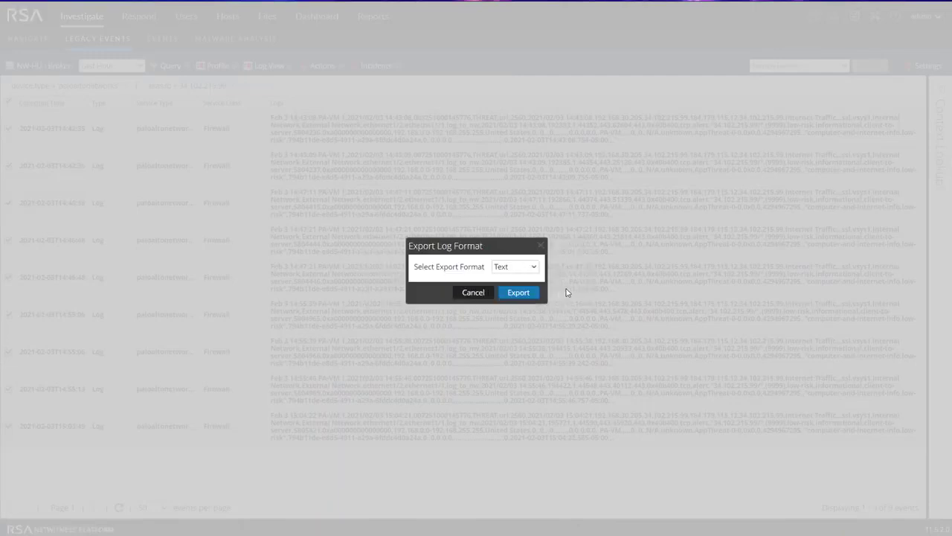
pyautogui.click(518, 269)
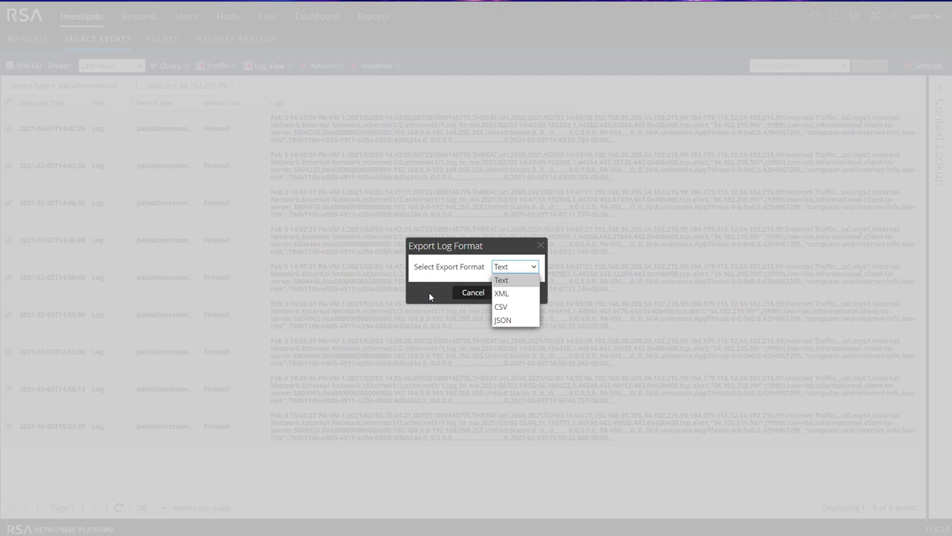
pyautogui.click(502, 279)
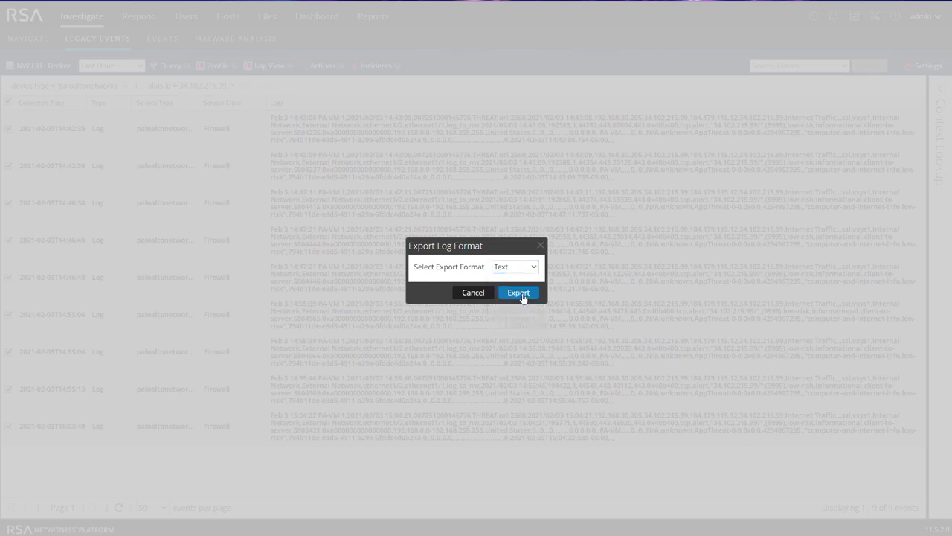
pyautogui.click(522, 294)
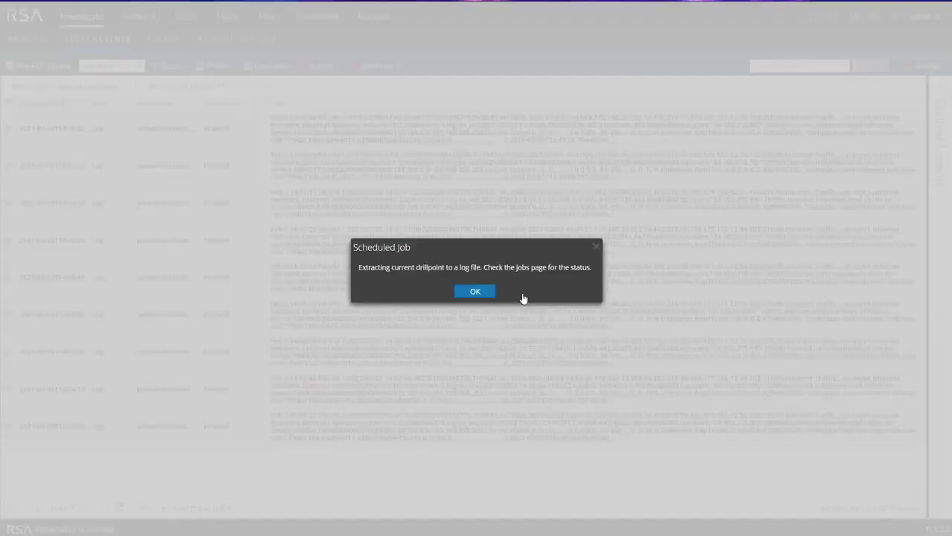
pyautogui.click(476, 292)
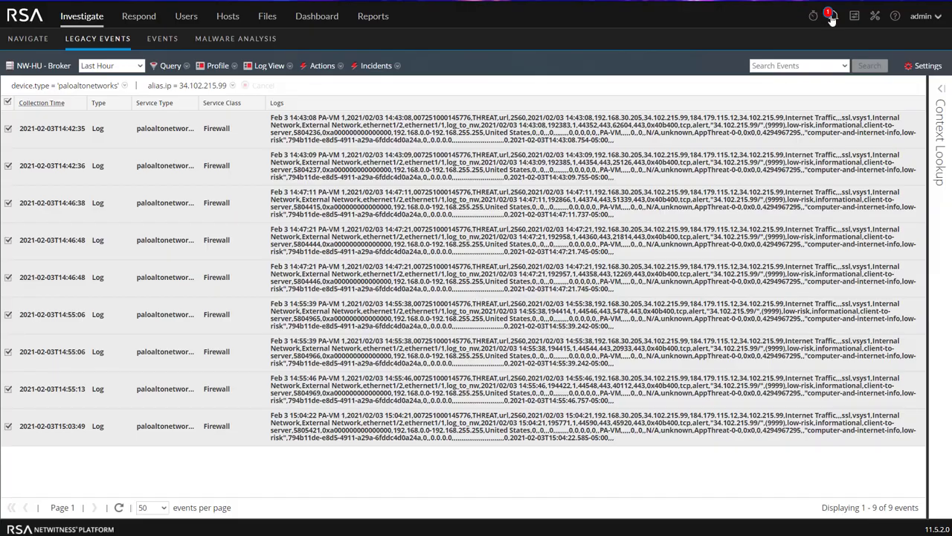
# Step: Check the notification about the finished log extraction and download its log file from the jobs list
pyautogui.click(831, 19)
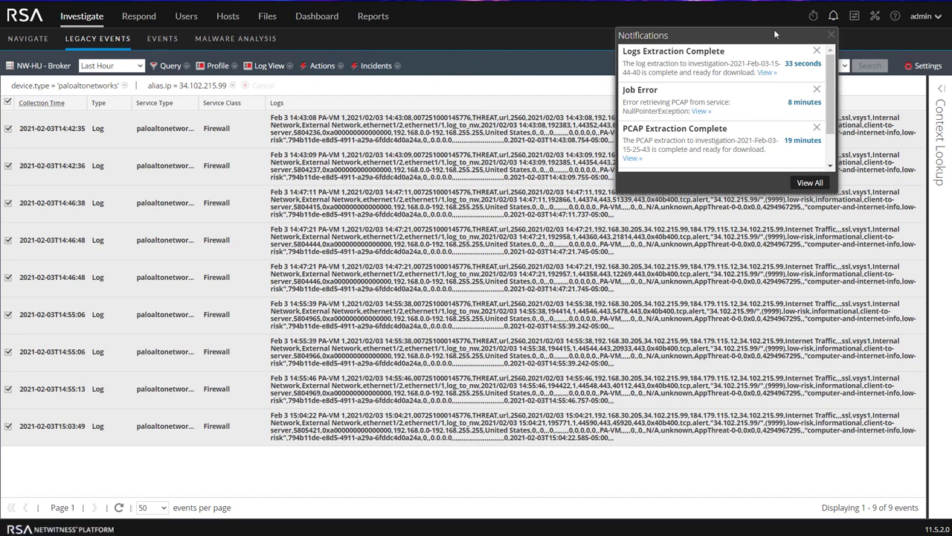
pyautogui.click(828, 36)
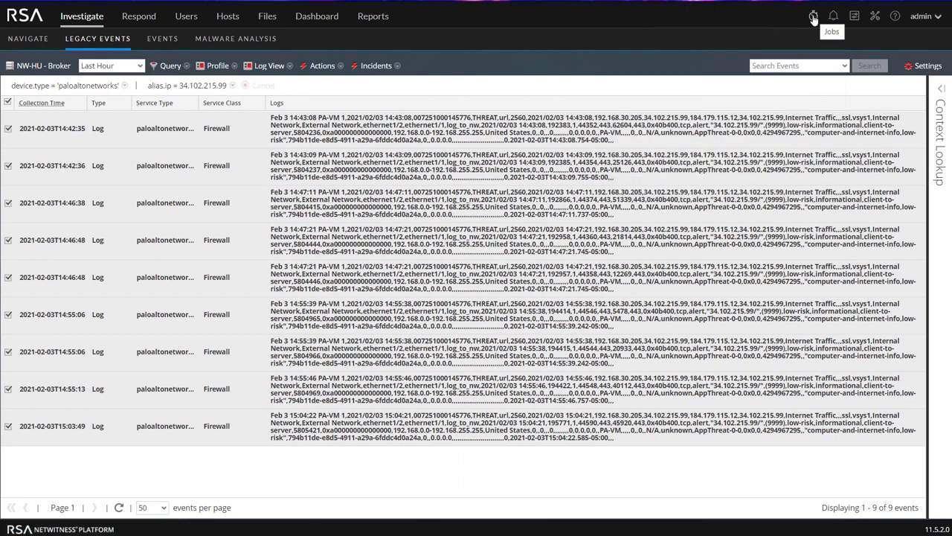
pyautogui.click(813, 18)
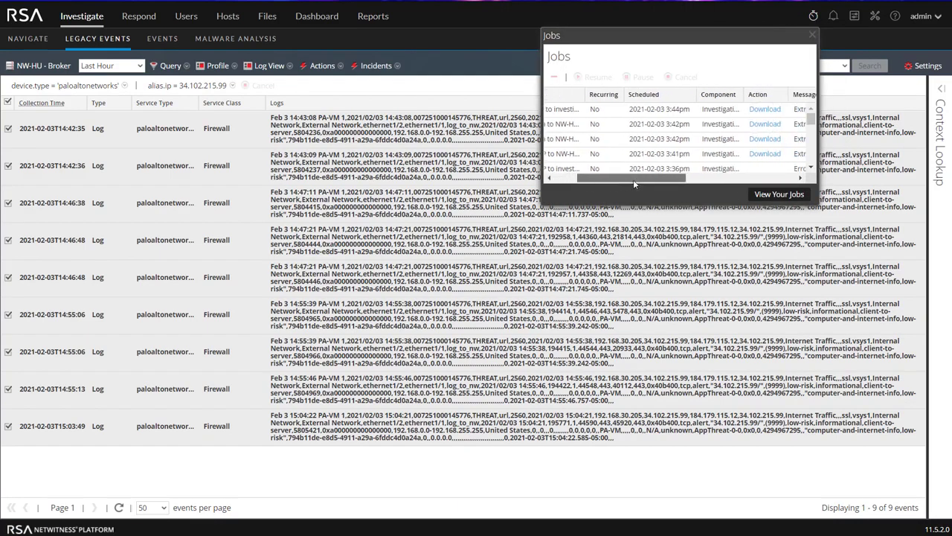
pyautogui.moveTo(633, 179); pyautogui.dragTo(661, 178)
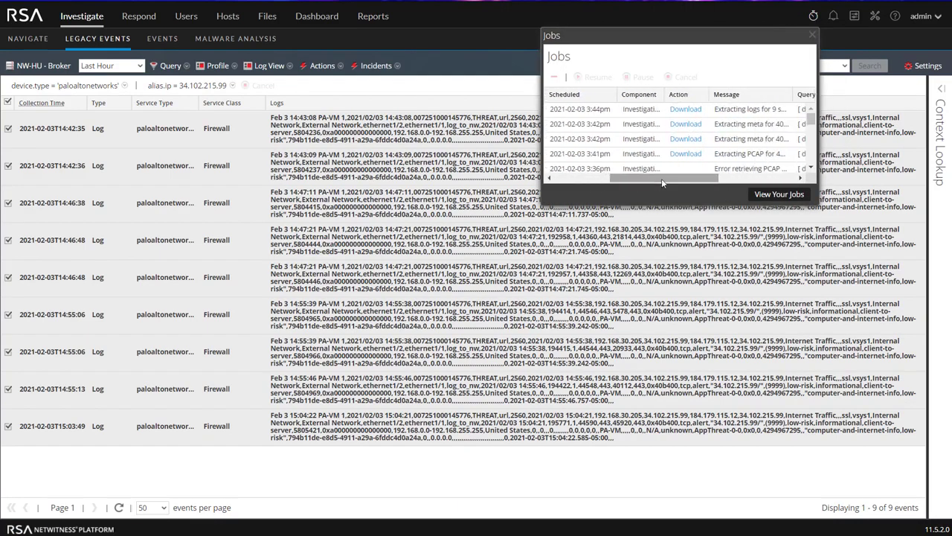
pyautogui.click(686, 110)
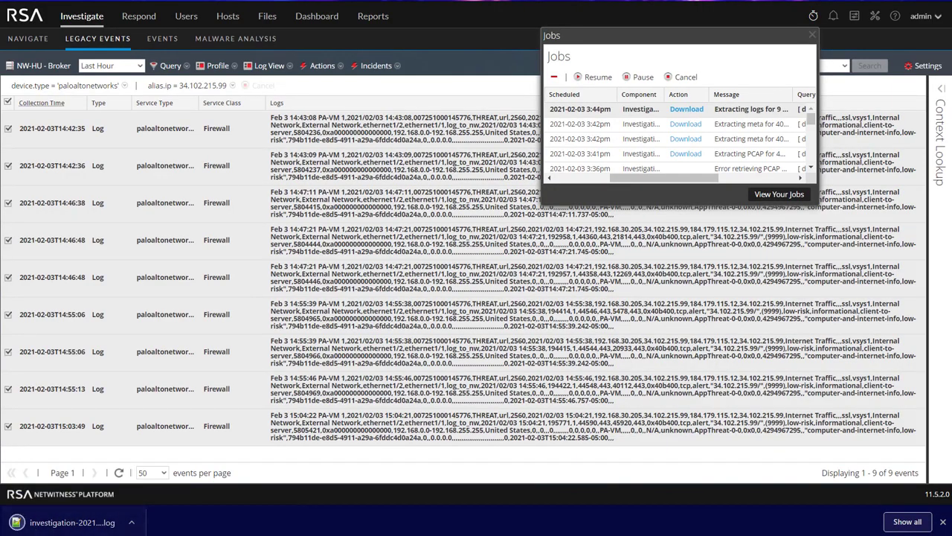
pyautogui.click(812, 35)
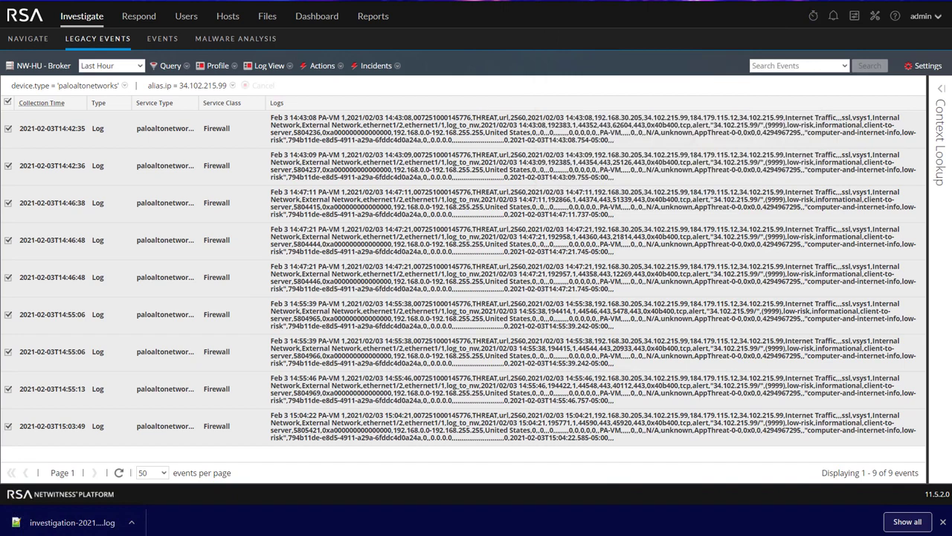
# Step: Export the metadata of the selected Palo Alto firewall events in CSV format
pyautogui.click(324, 67)
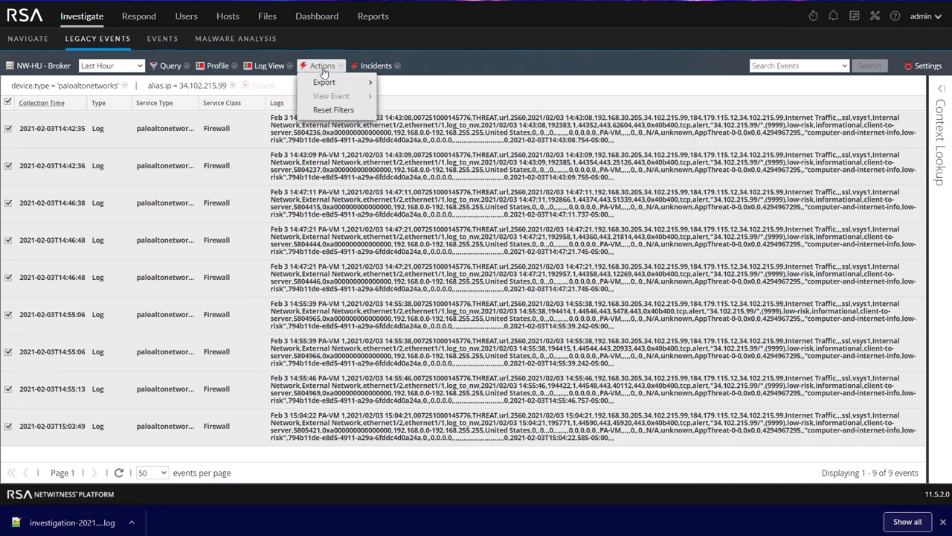
pyautogui.moveTo(327, 84)
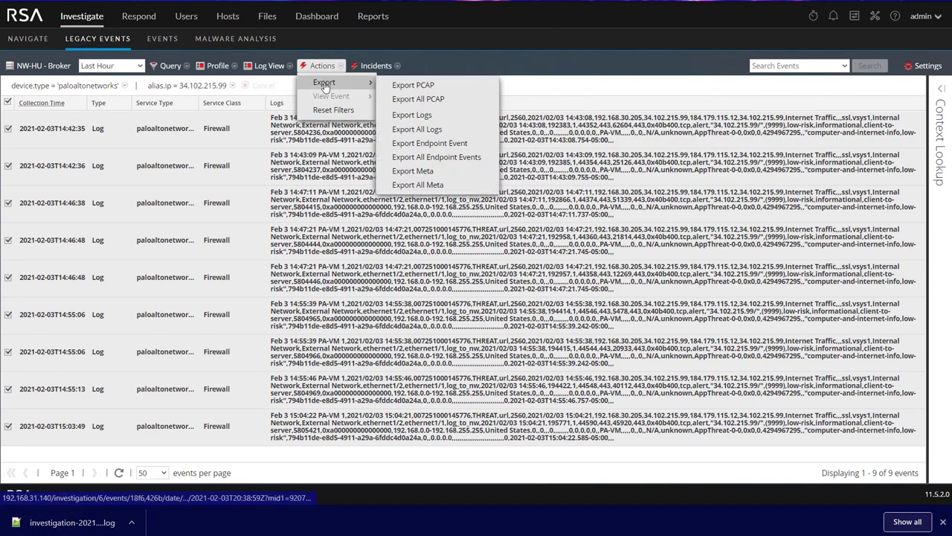
pyautogui.click(428, 170)
pyautogui.click(559, 274)
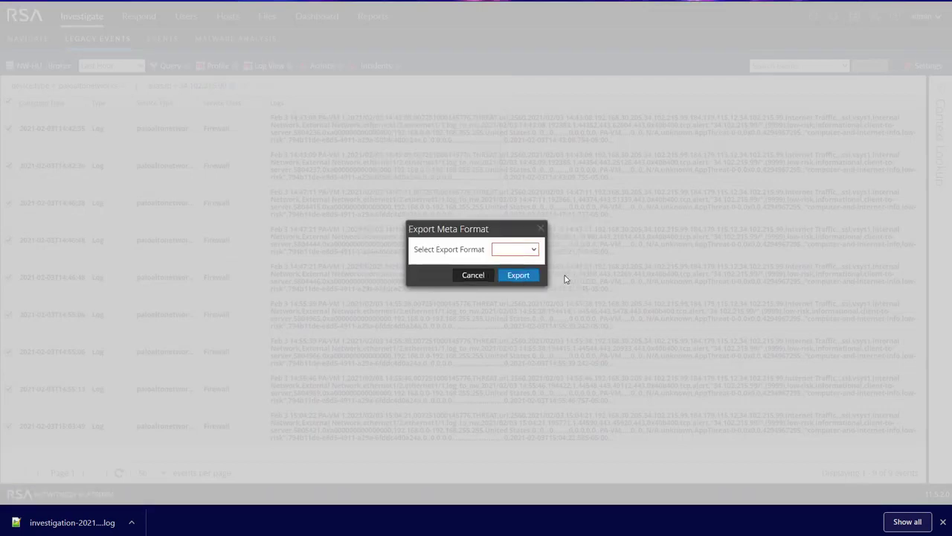
pyautogui.click(520, 250)
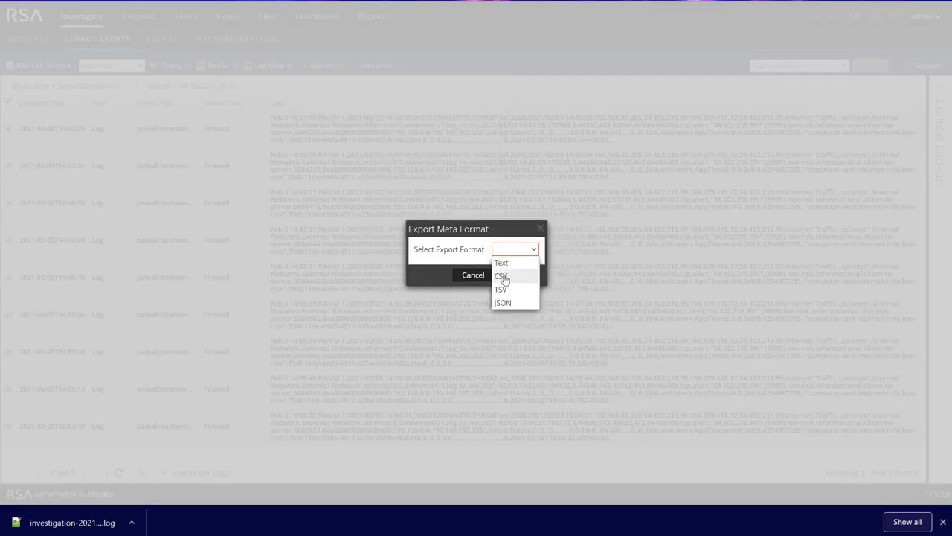
pyautogui.click(503, 276)
pyautogui.click(518, 276)
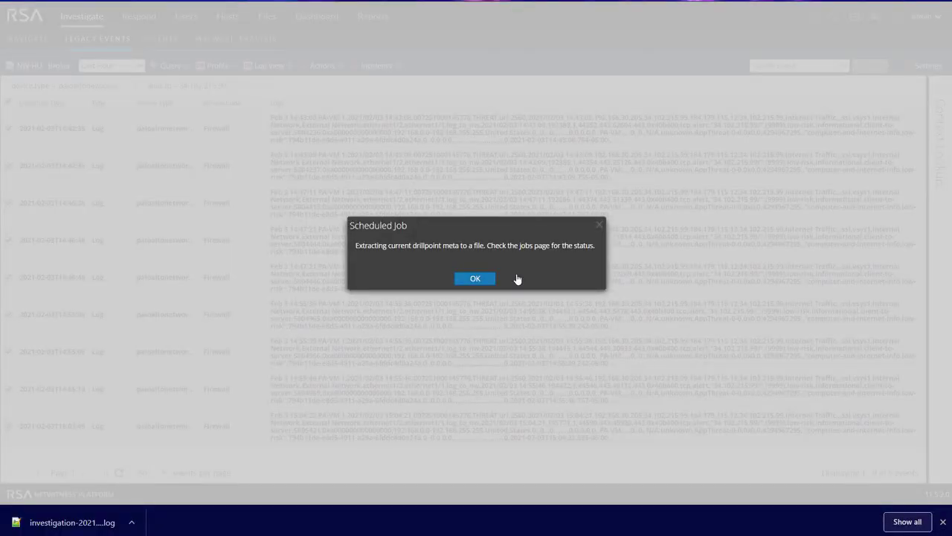
pyautogui.click(474, 279)
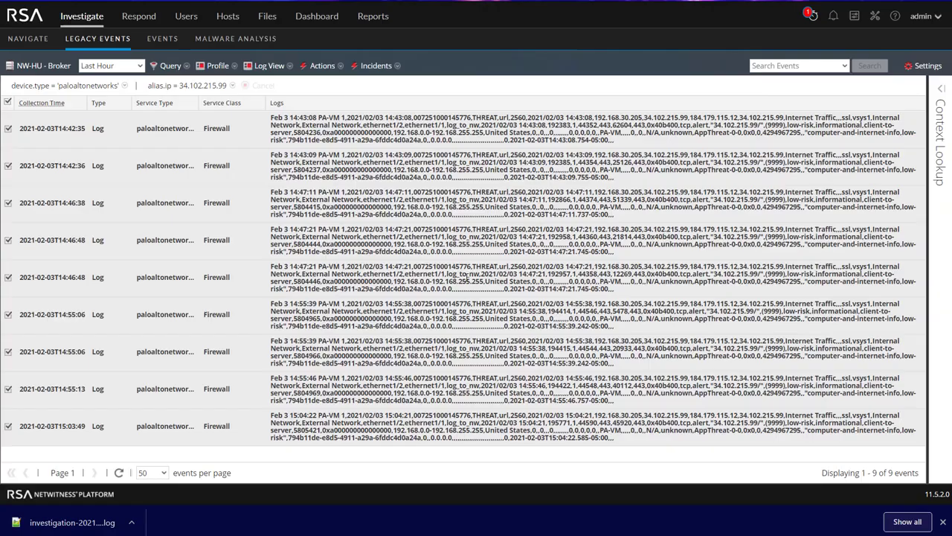
# Step: Download the extracted metadata file of the 3:45pm job from the jobs list
pyautogui.click(811, 15)
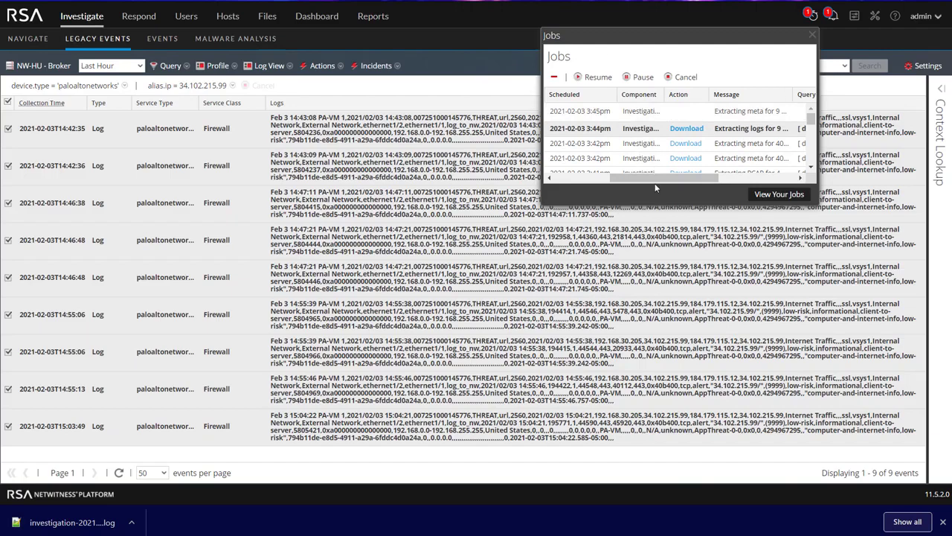
pyautogui.moveTo(668, 179); pyautogui.dragTo(596, 179)
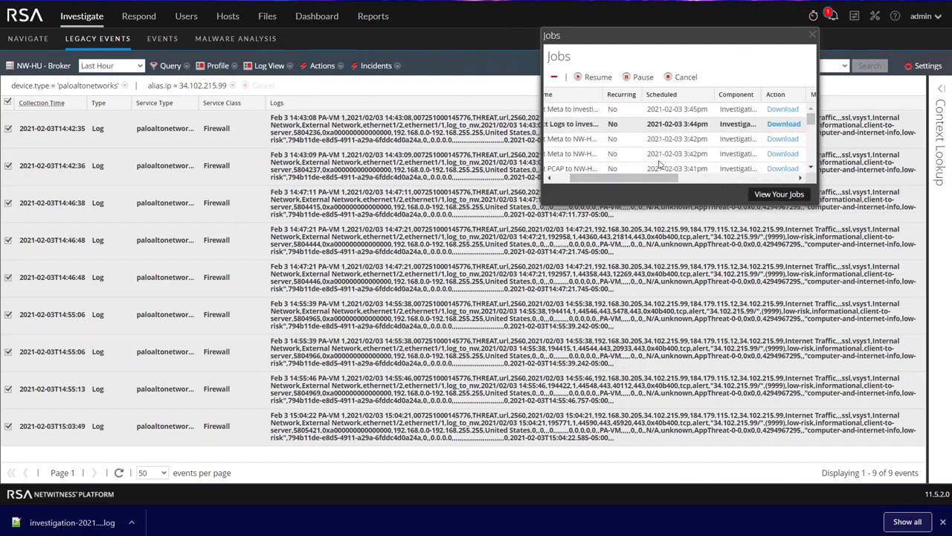
pyautogui.click(784, 110)
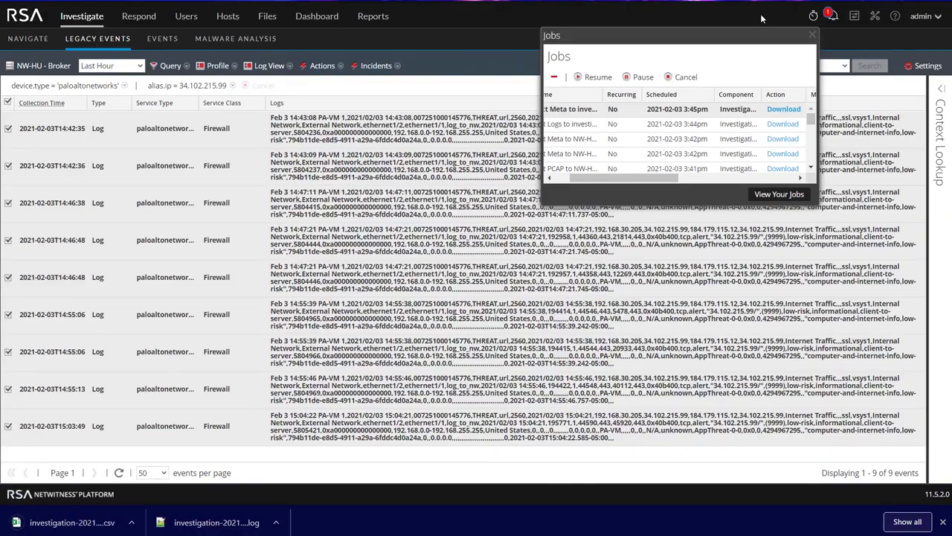
pyautogui.click(813, 35)
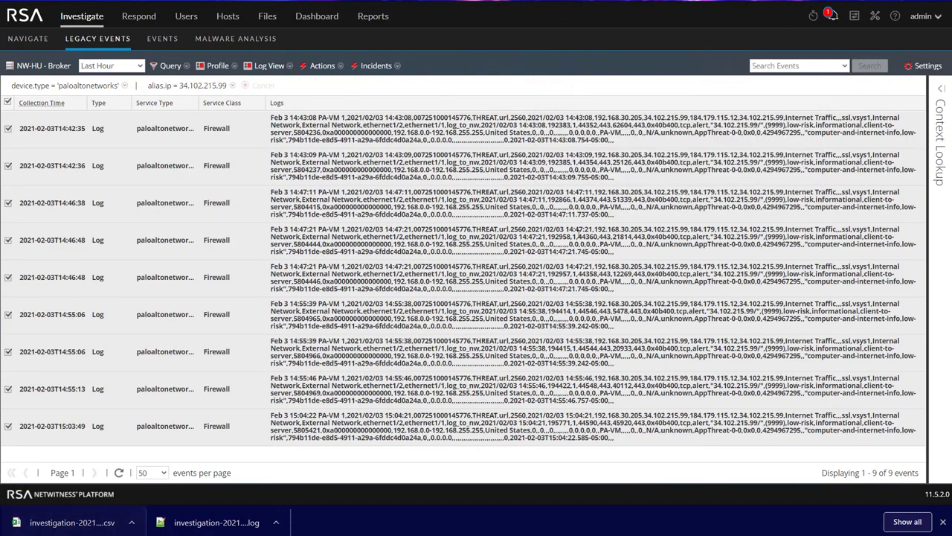
# Step: Return to the Navigate view and filter the last hour's meta values by alias IP 192.168.191.22
pyautogui.click(31, 41)
pyautogui.click(476, 171)
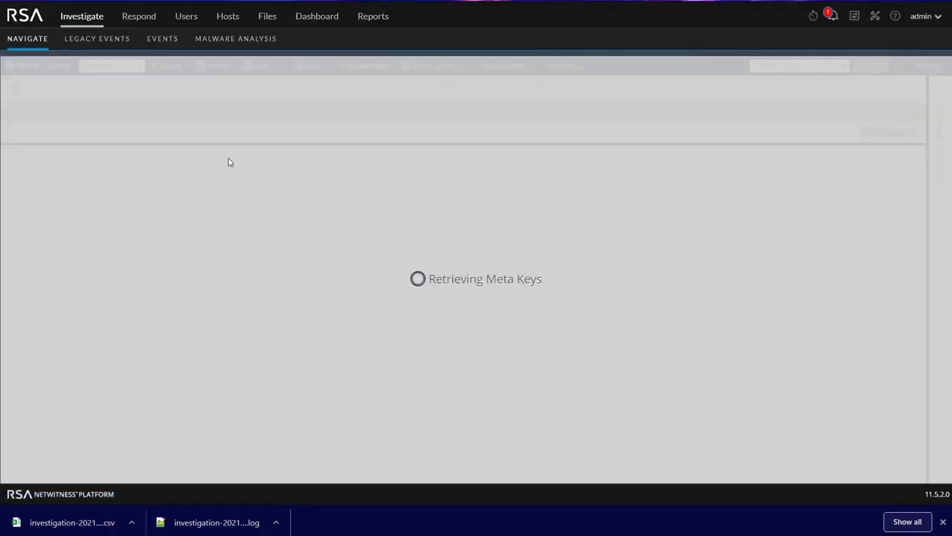
pyautogui.scroll(-3, 84, 235)
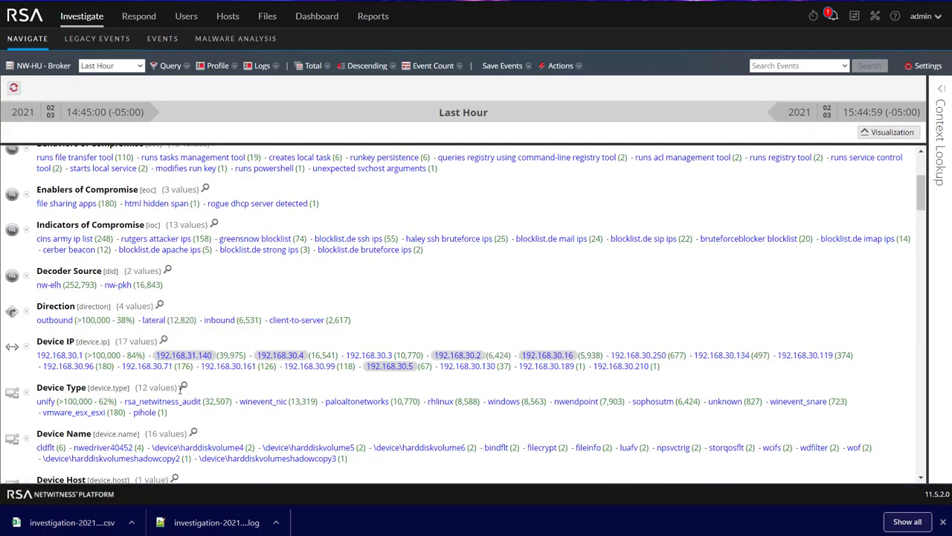
pyautogui.scroll(-3, 386, 391)
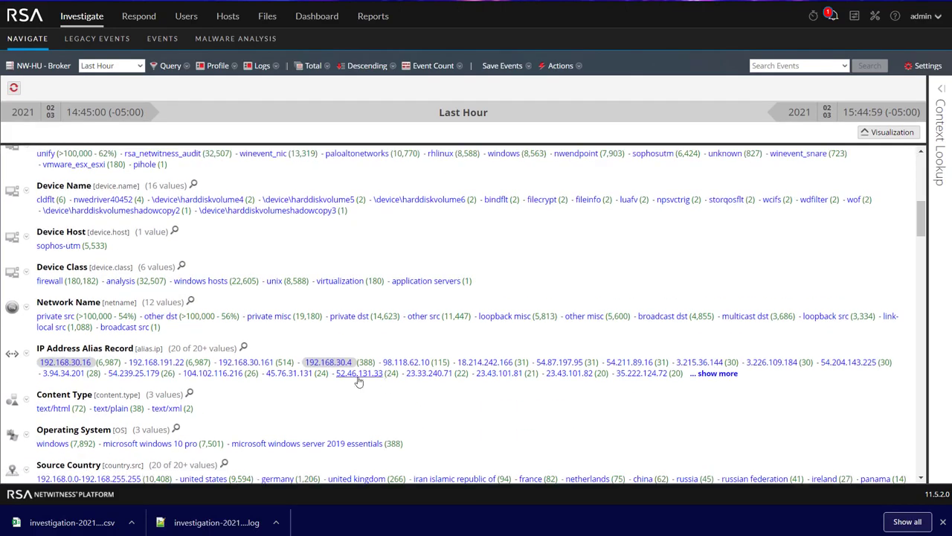
pyautogui.click(155, 362)
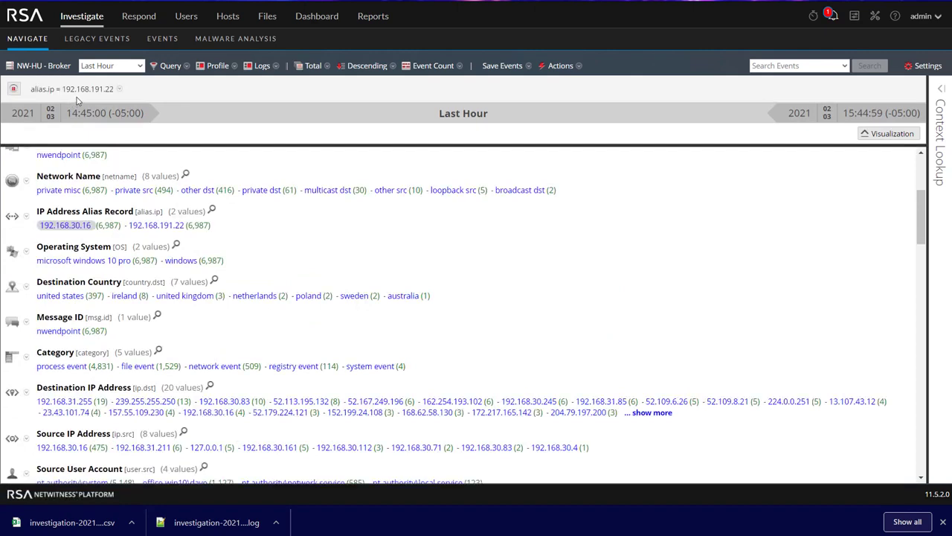
pyautogui.scroll(3, 141, 155)
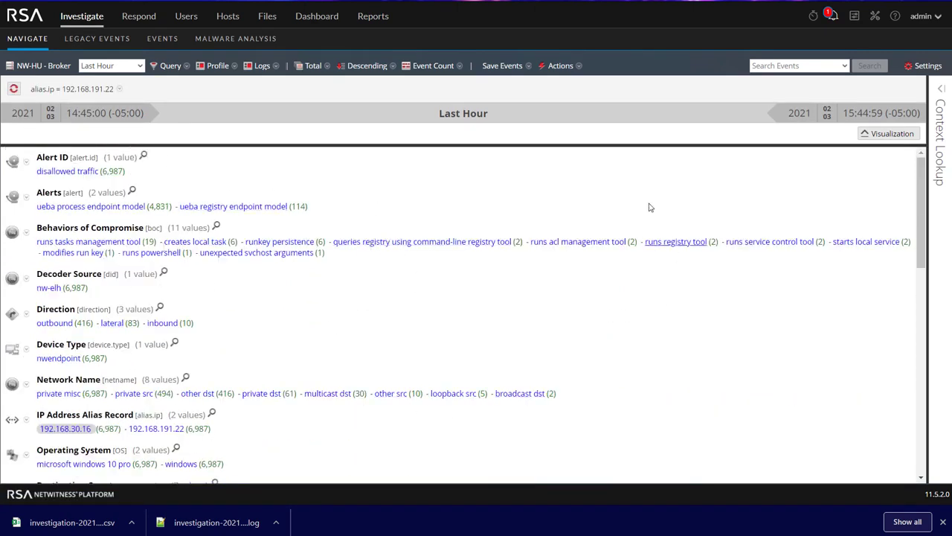
# Step: Save the logs of the filtered events under the suggested file name investigation-2021-Feb-03-15-46-50
pyautogui.click(509, 68)
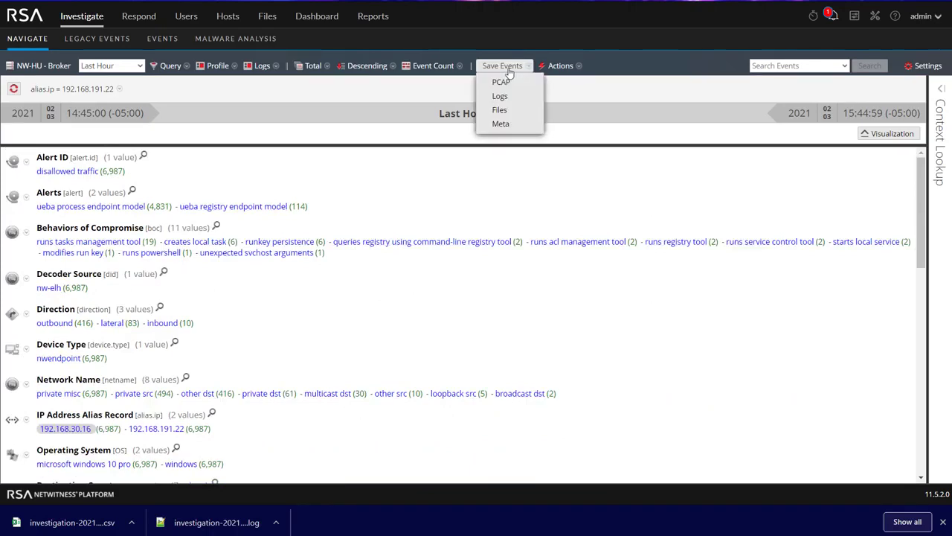
pyautogui.click(500, 97)
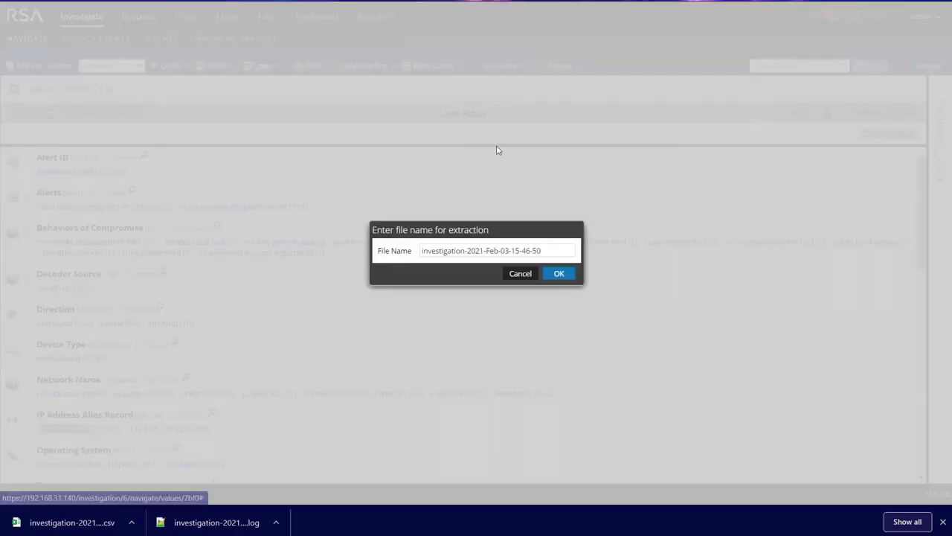
pyautogui.click(559, 275)
pyautogui.click(519, 275)
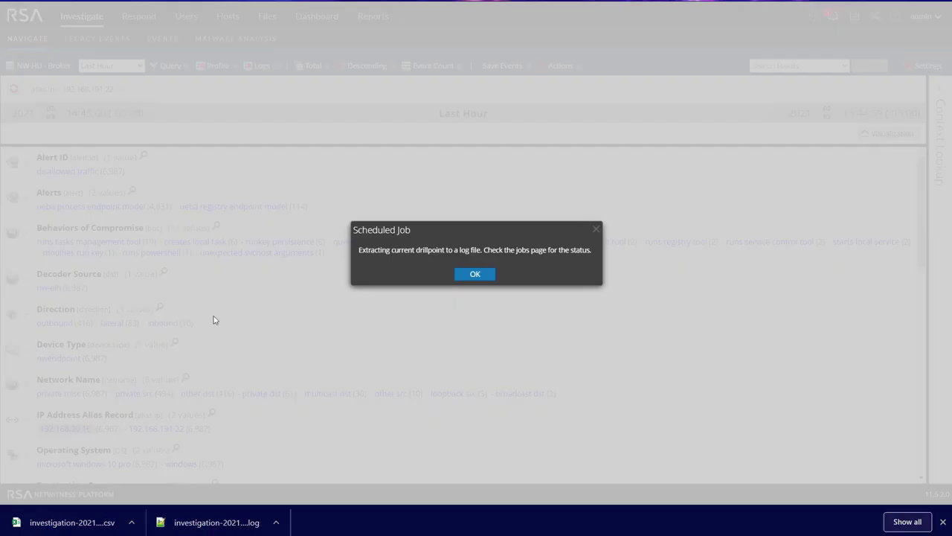
pyautogui.click(475, 274)
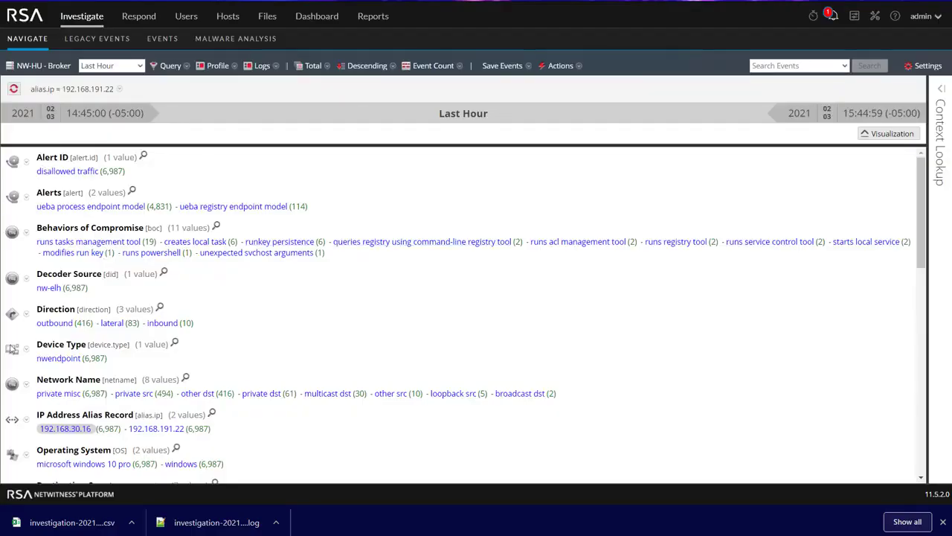